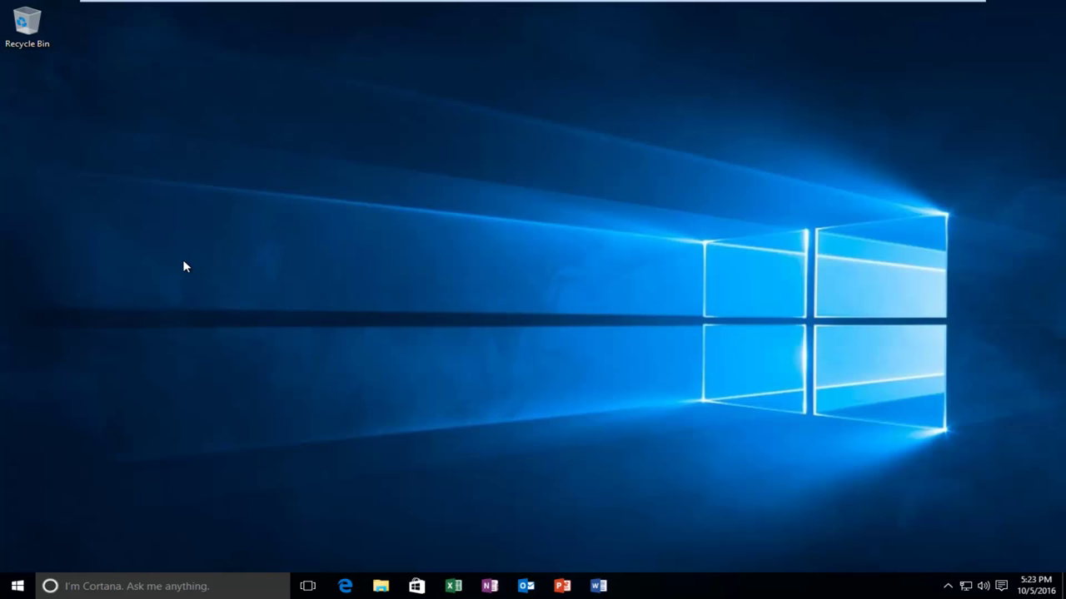
Search the Start menu for 'printer' and launch Devices and Printers from the results.
click(71, 587)
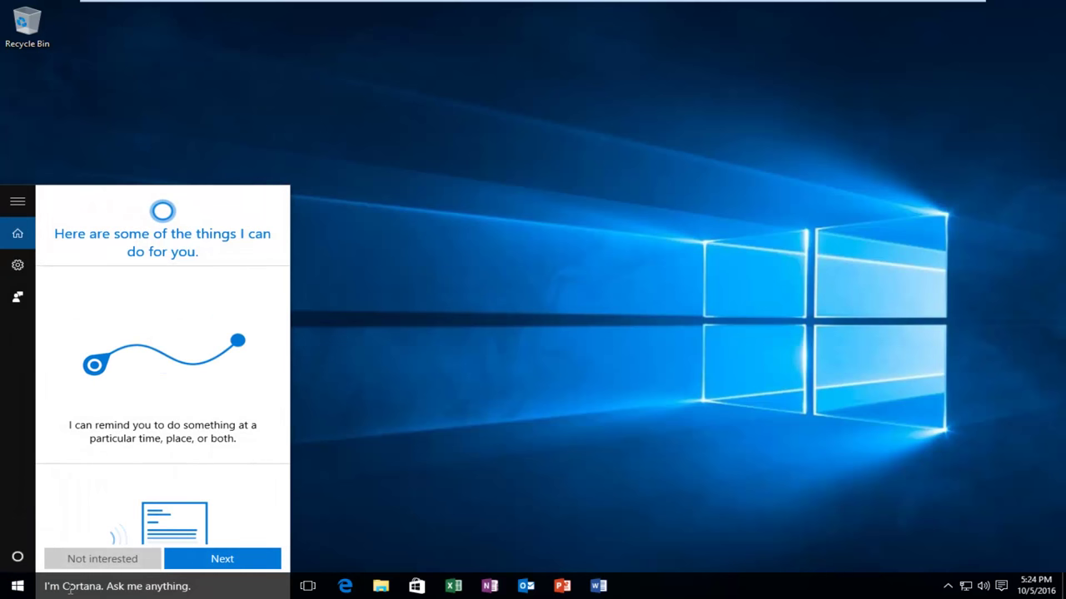
click(70, 588)
text(printer)
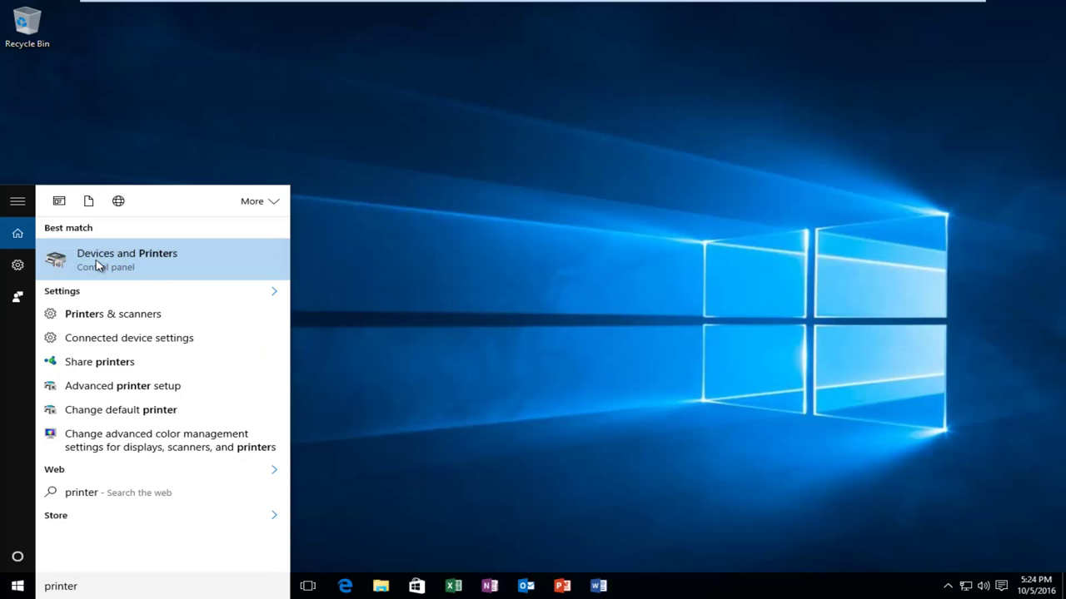
click(140, 262)
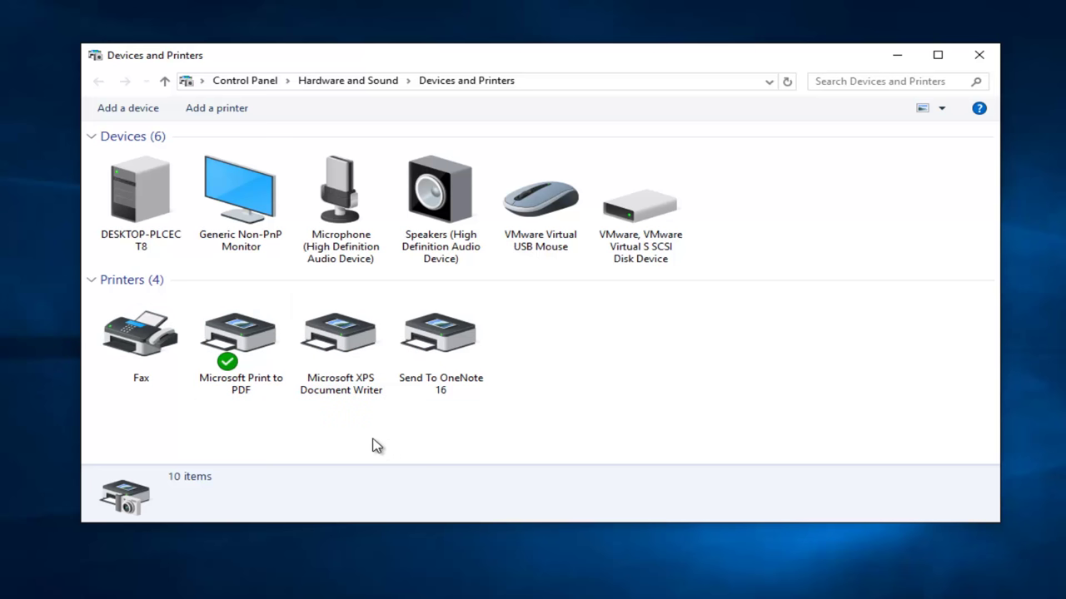
mouse_move(341, 341)
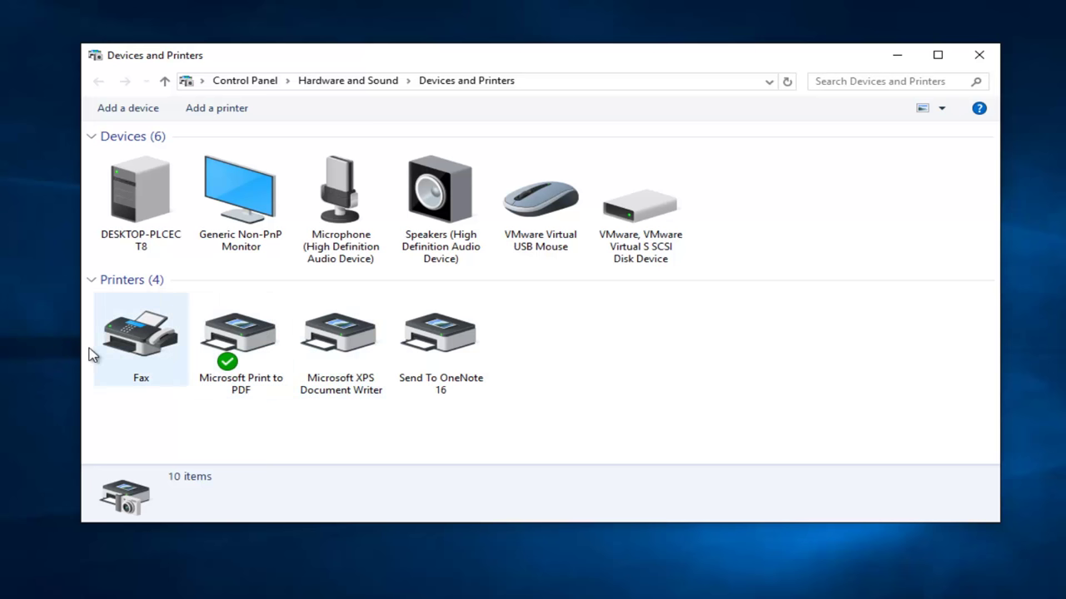
Review the context menu of Microsoft XPS Document Writer and dismiss it unused.
right_click(352, 332)
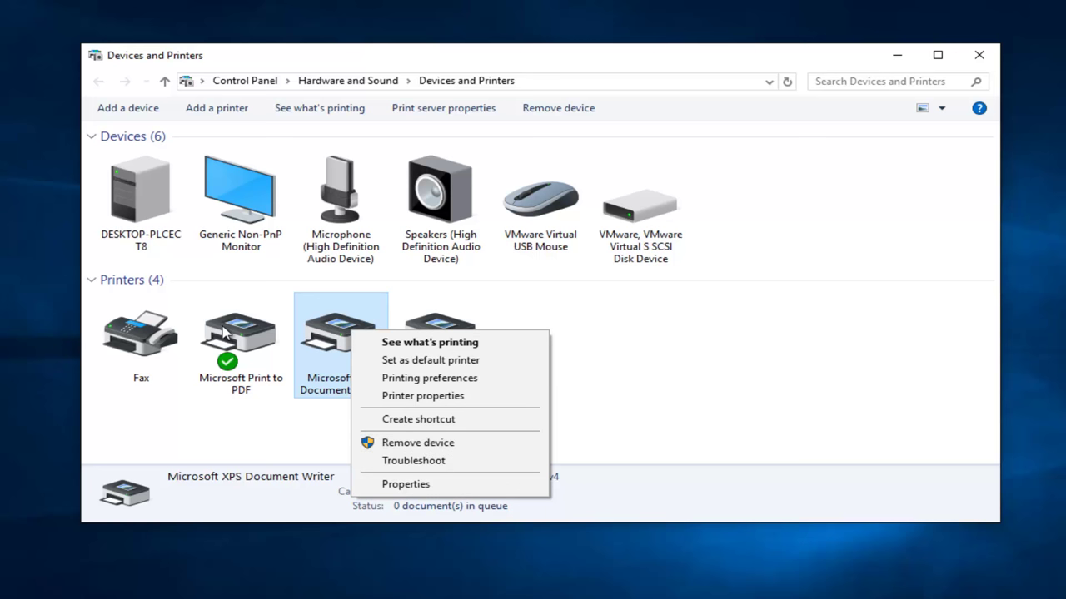
click(284, 447)
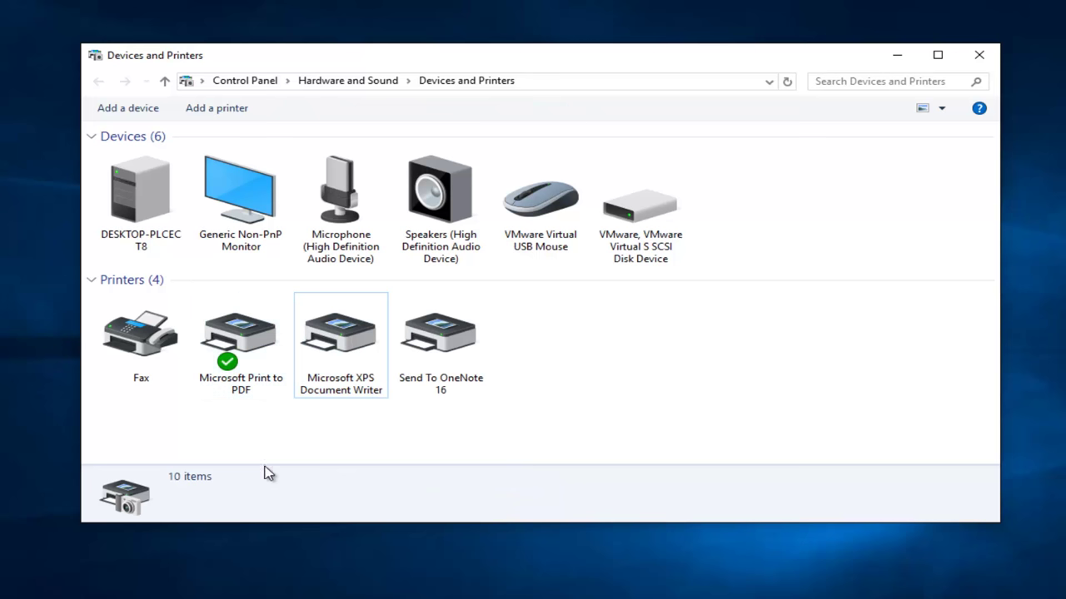
Select Microsoft Print to PDF and bring up its right-click action list.
click(244, 364)
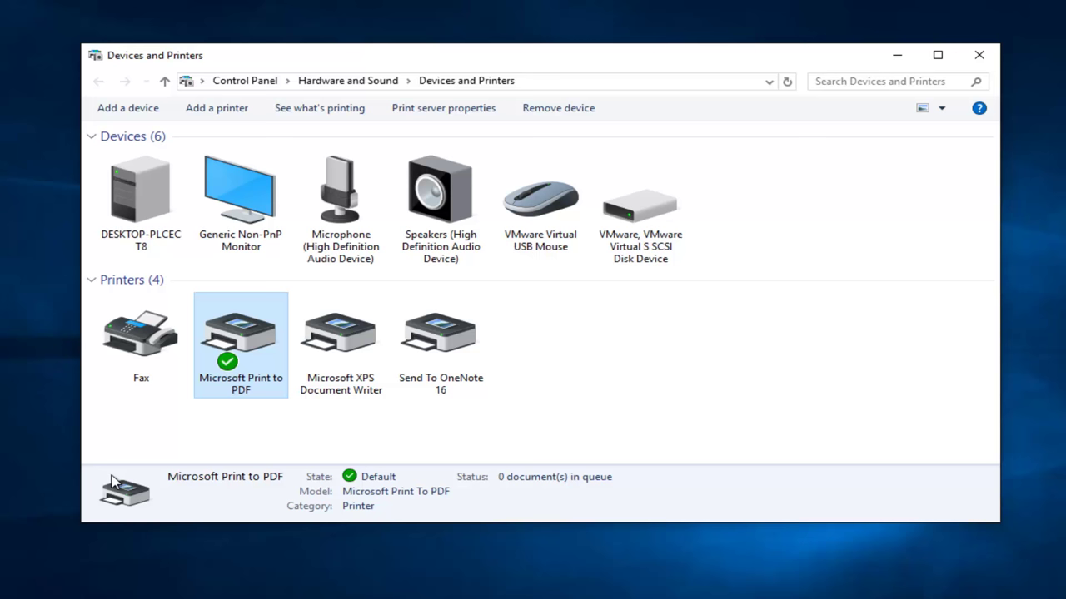
double_click(113, 479)
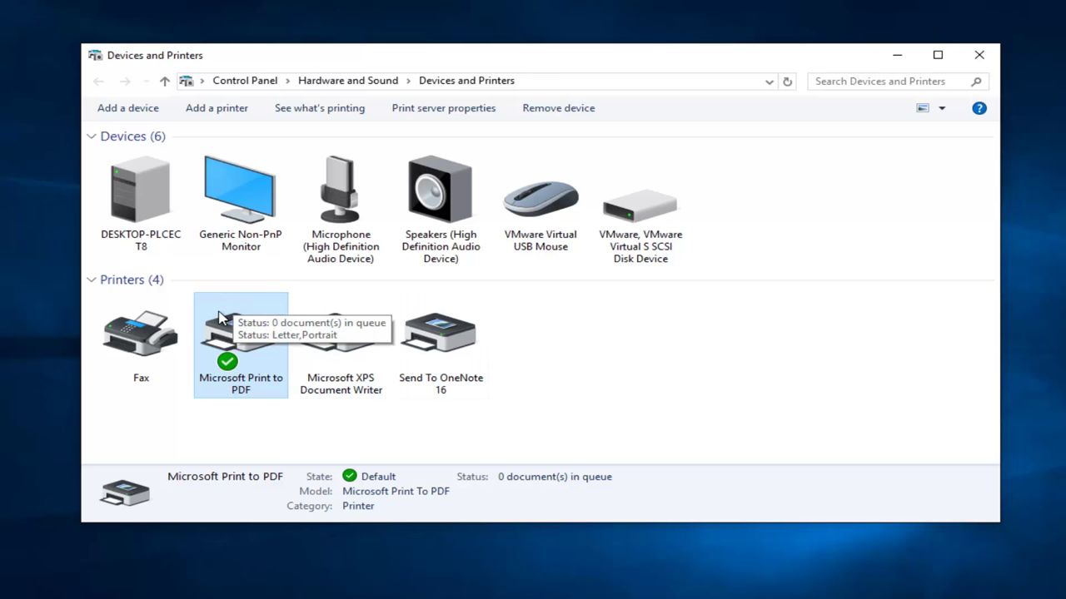
double_click(244, 393)
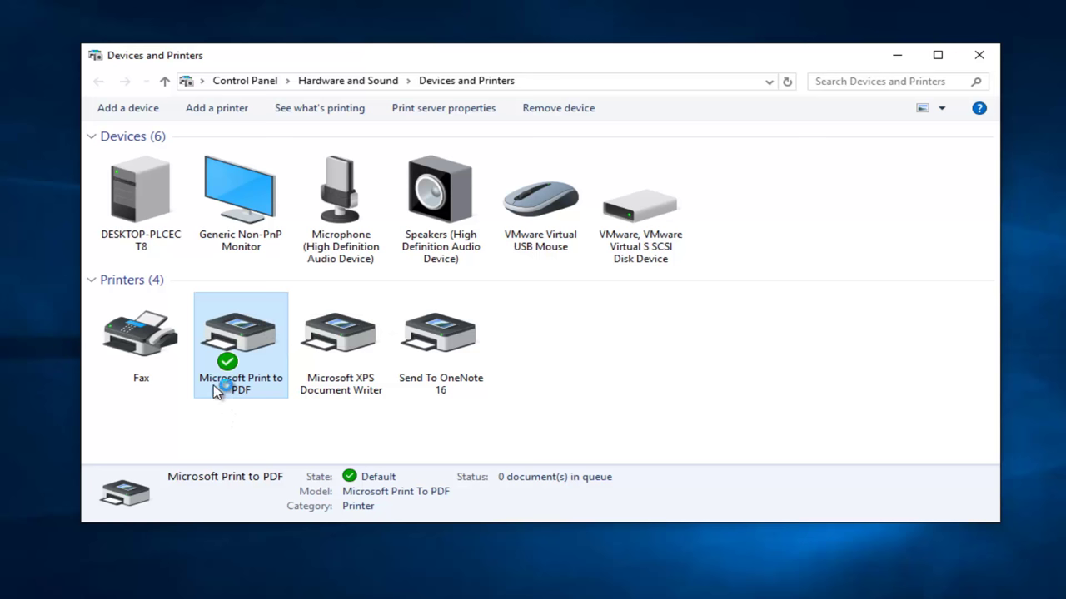
right_click(245, 335)
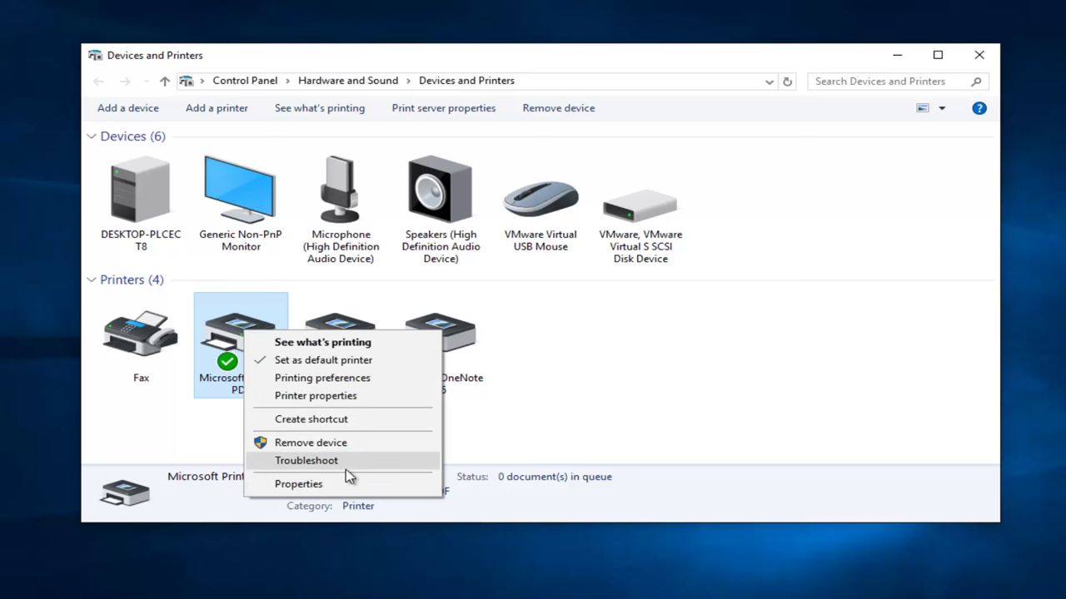
Run Troubleshoot on Microsoft Print to PDF, minimizing Devices and Printers to watch detection.
click(305, 463)
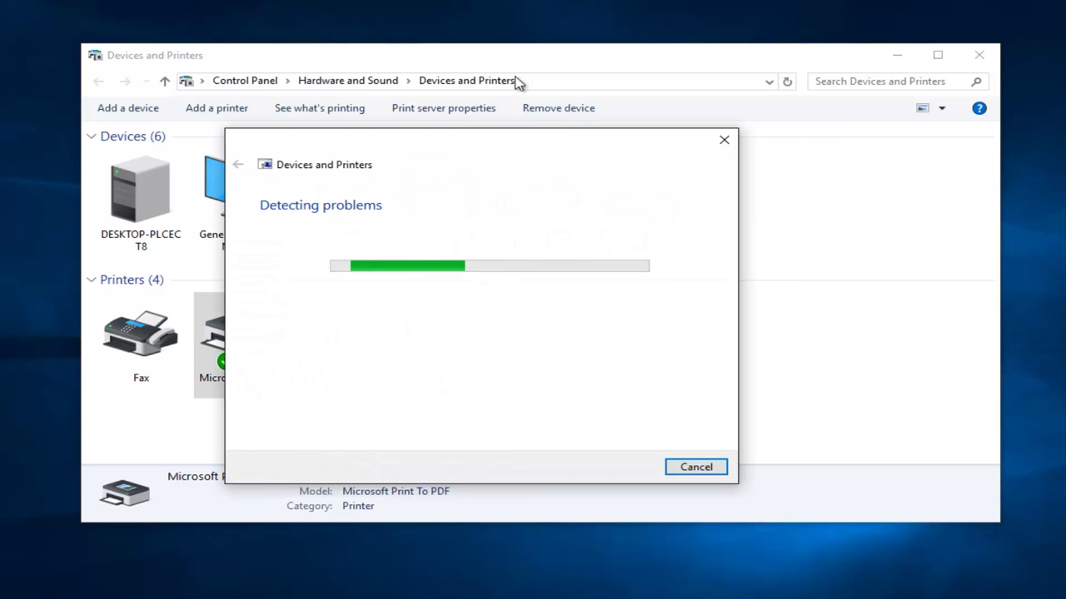
click(899, 58)
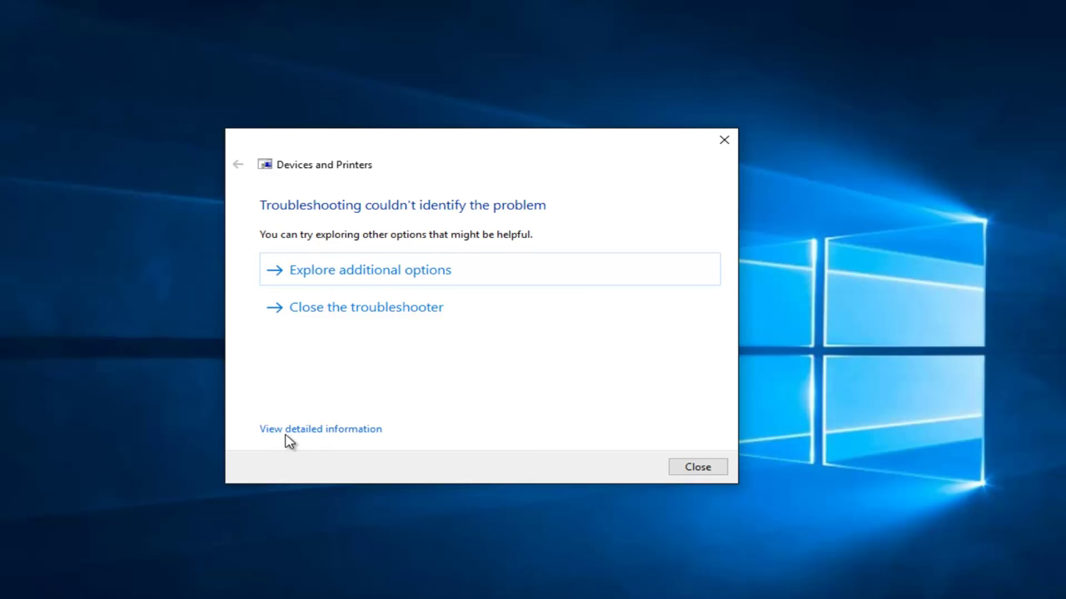
View the detailed troubleshooting report, scroll through it, and cancel the troubleshooter.
click(338, 431)
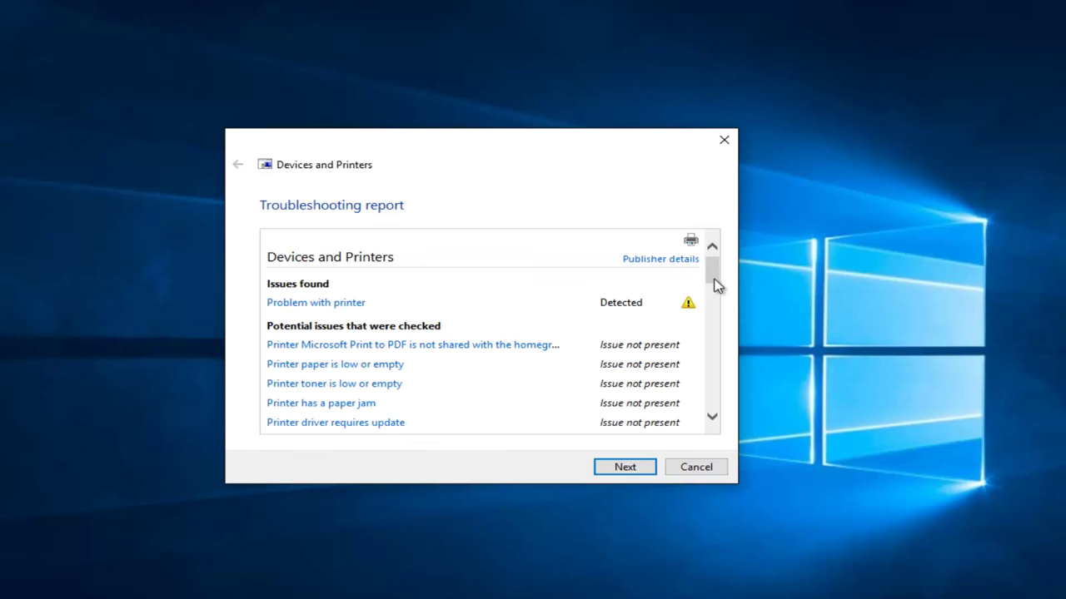
mouse_move(713, 298)
mouse_down()
mouse_move(714, 402)
mouse_move(704, 285)
mouse_move(679, 256)
mouse_up()
click(699, 470)
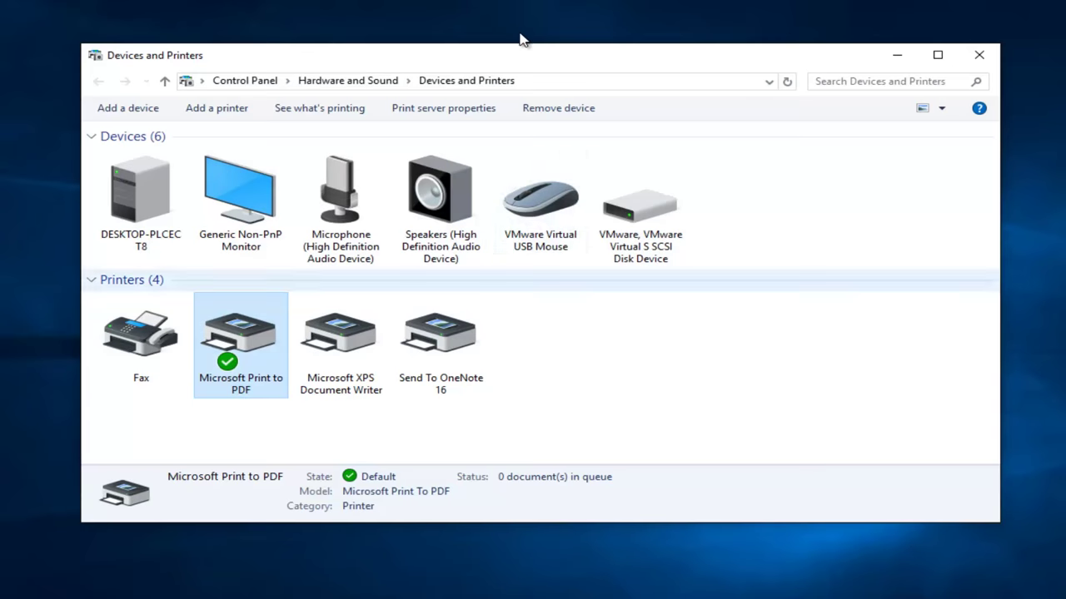